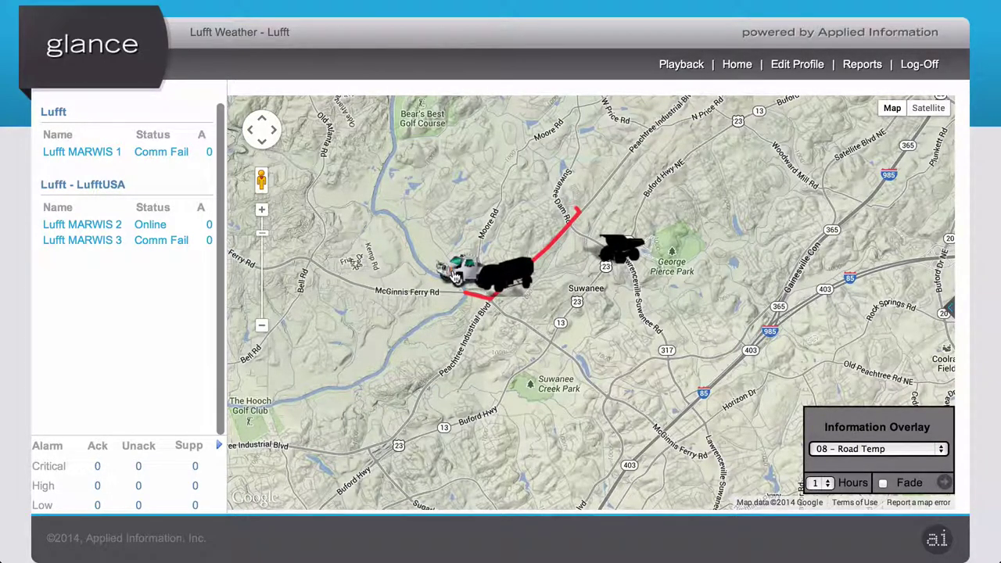
- Read MARWIS 2's current road readings in its info window, then show the -50 to 50 °C Road Temp legend
click(454, 275)
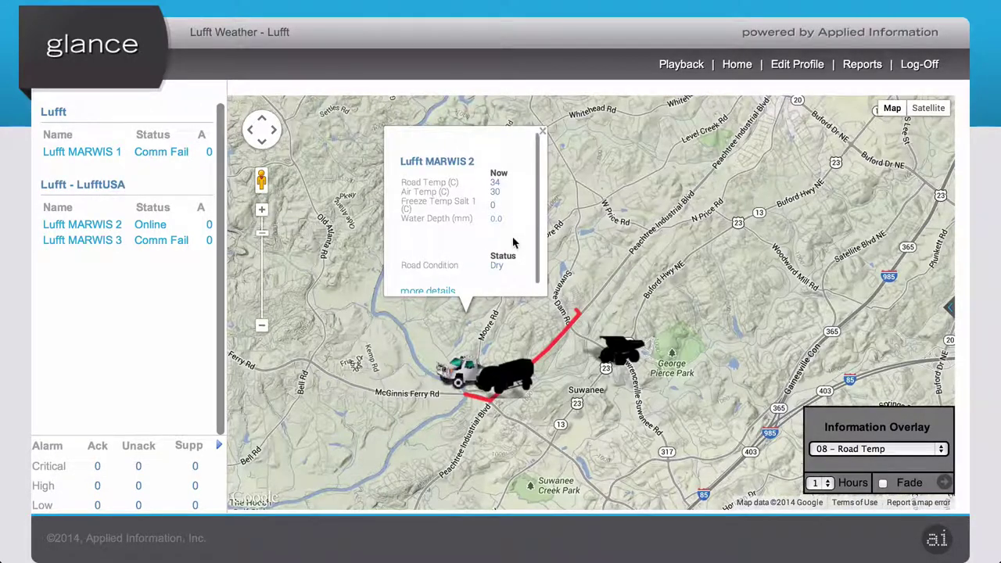
drag(494, 239, 509, 269)
click(518, 268)
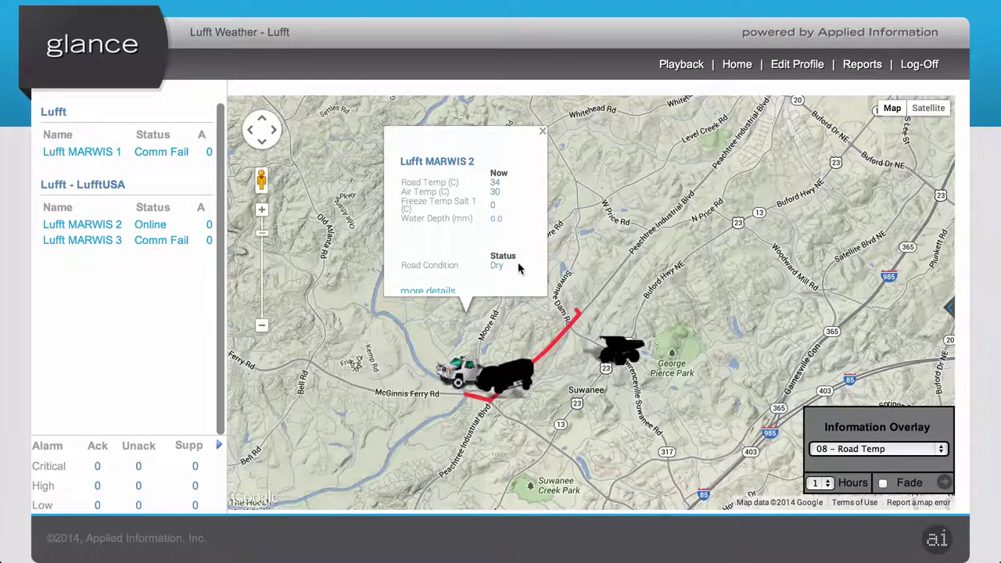
click(541, 131)
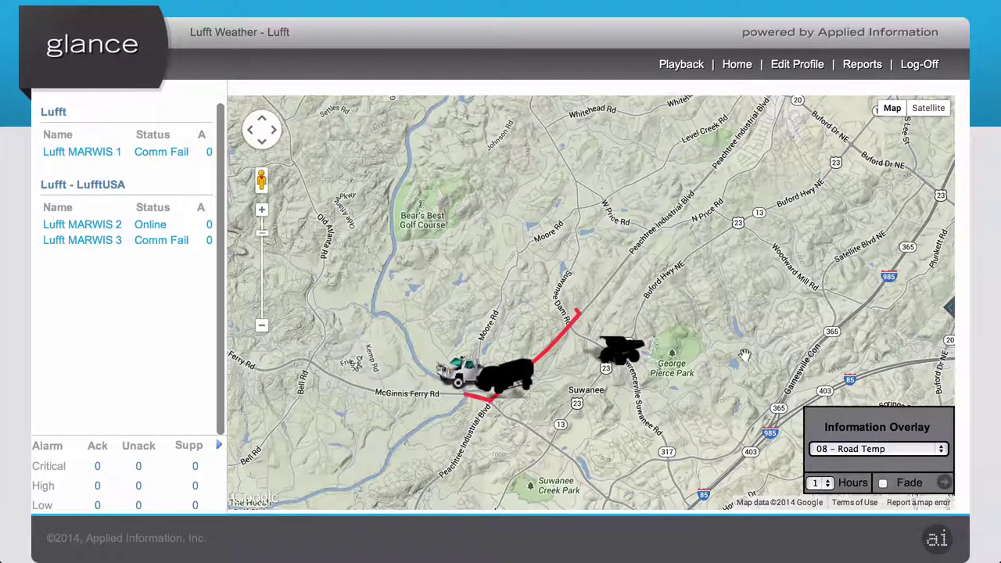
click(949, 312)
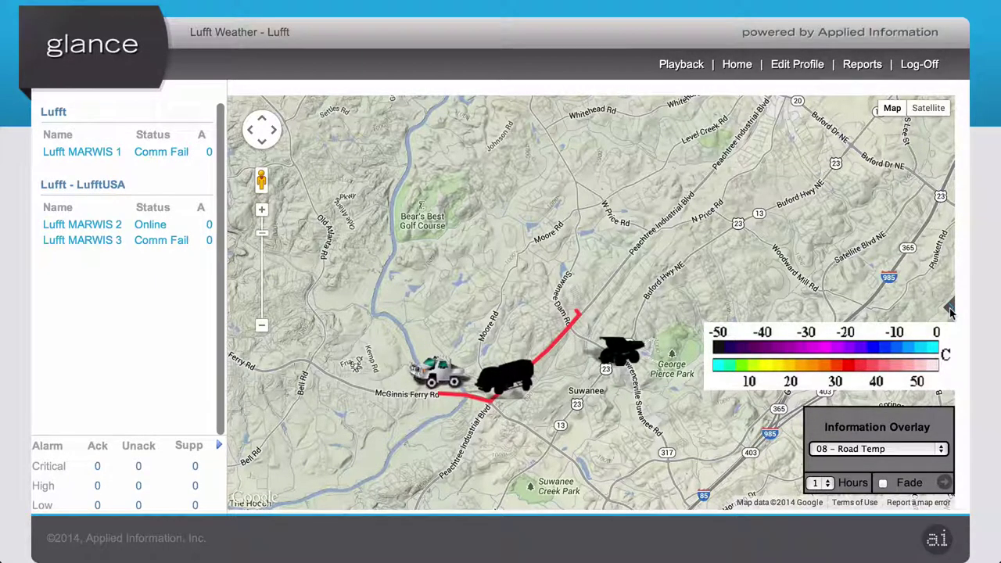
- Hide the legend and switch the map overlay to 10 – Water Depth
click(949, 313)
click(885, 452)
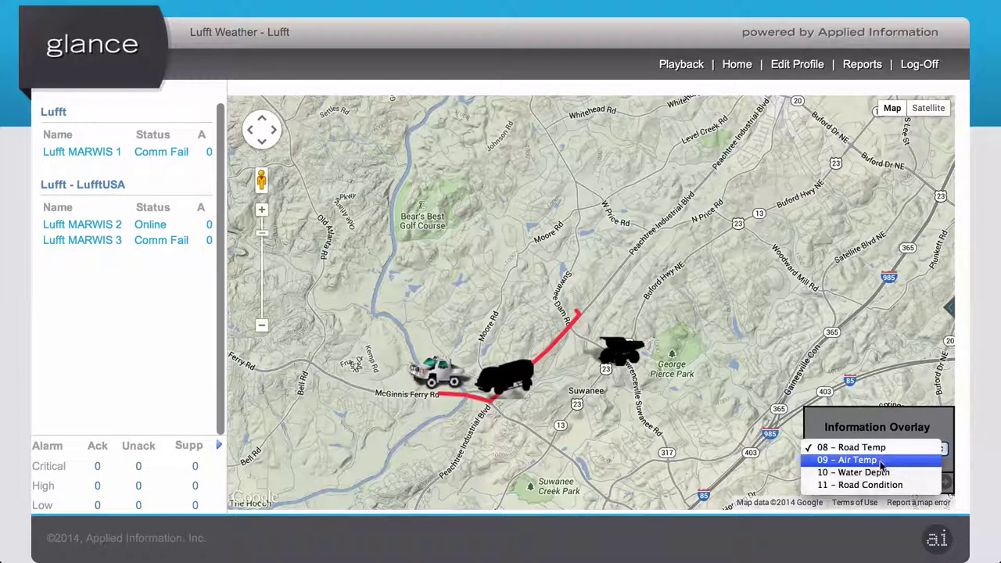
click(881, 472)
click(946, 484)
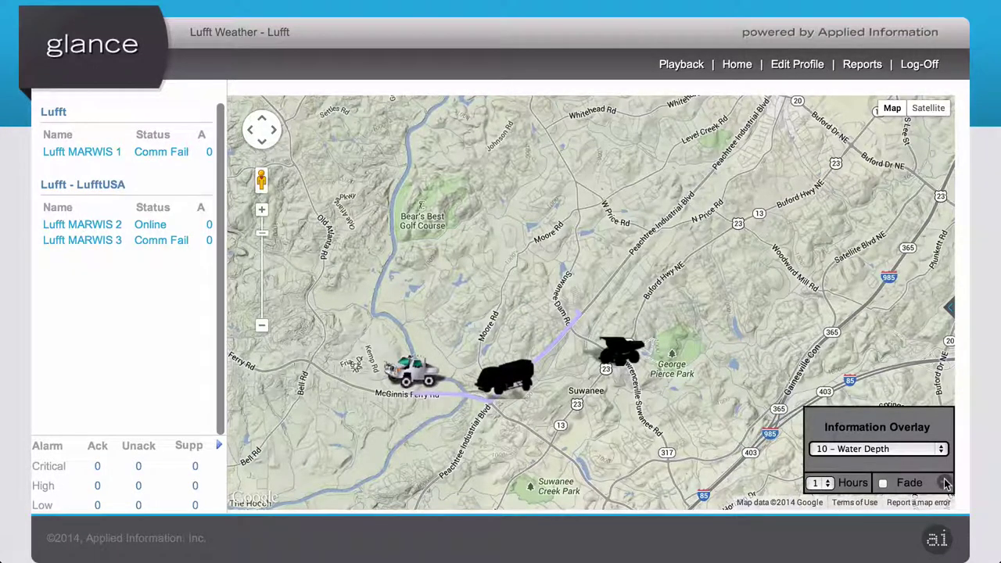
- Switch the overlay to 11 – Road Condition, then back to 08 – Road Temp
click(905, 452)
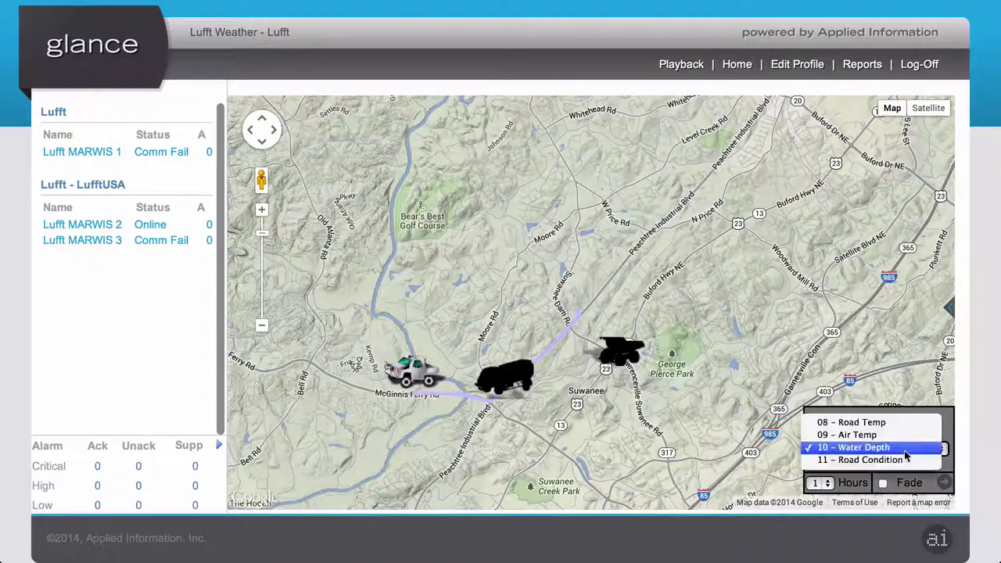
click(905, 460)
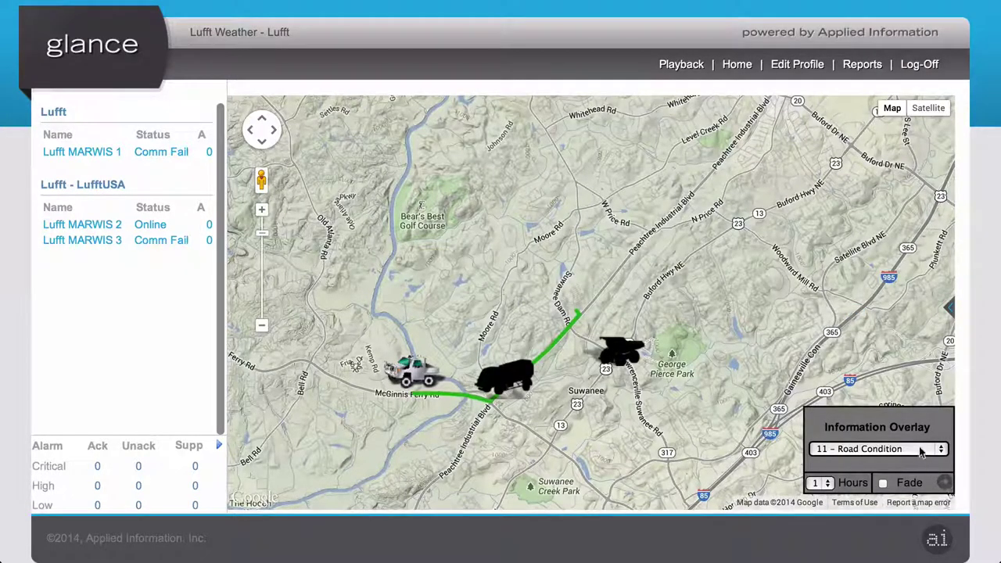
click(922, 449)
click(919, 410)
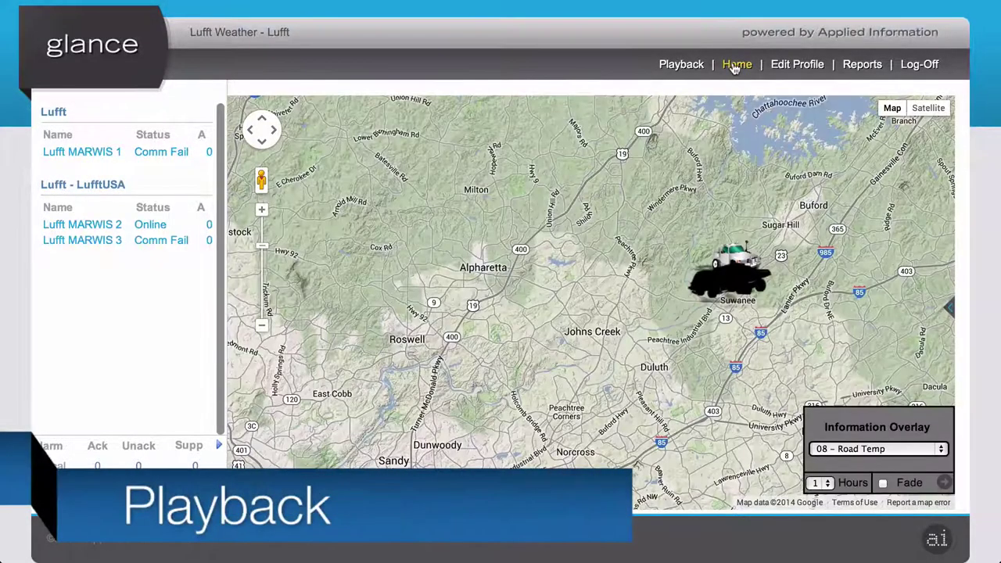
- Set up Playback for Lufft MARWIS 2 starting March 7, 2014 at 08:00:00
click(691, 67)
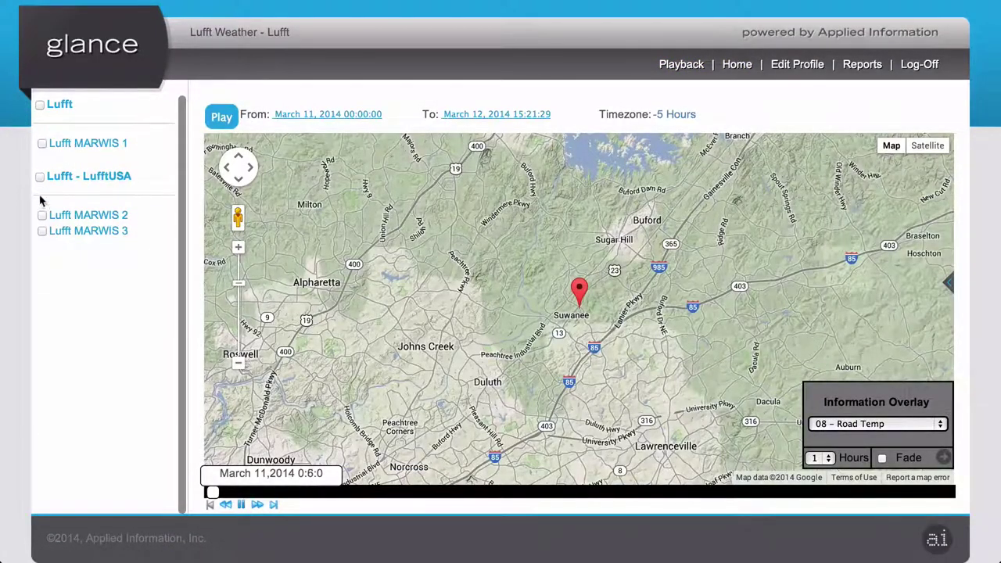
click(42, 215)
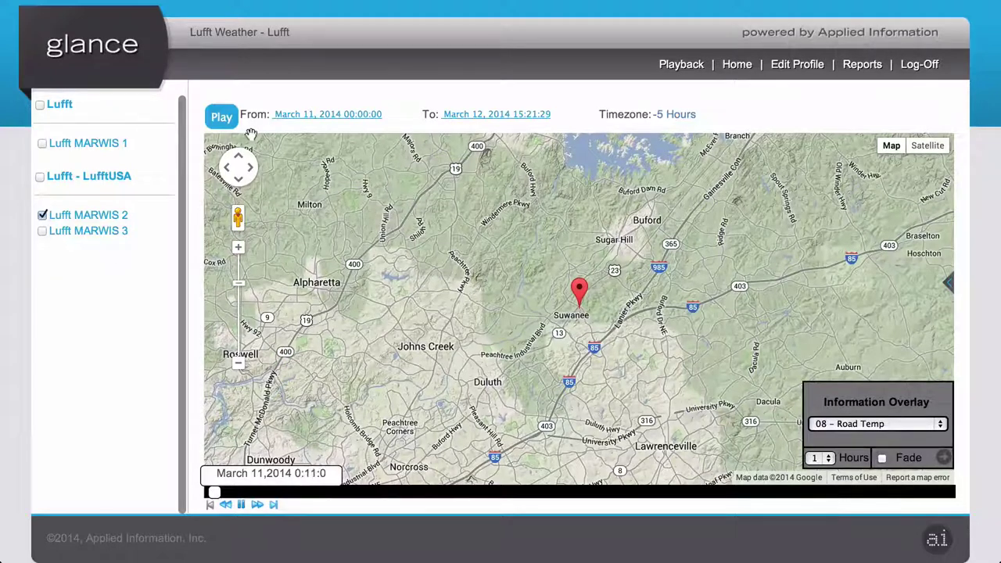
click(320, 114)
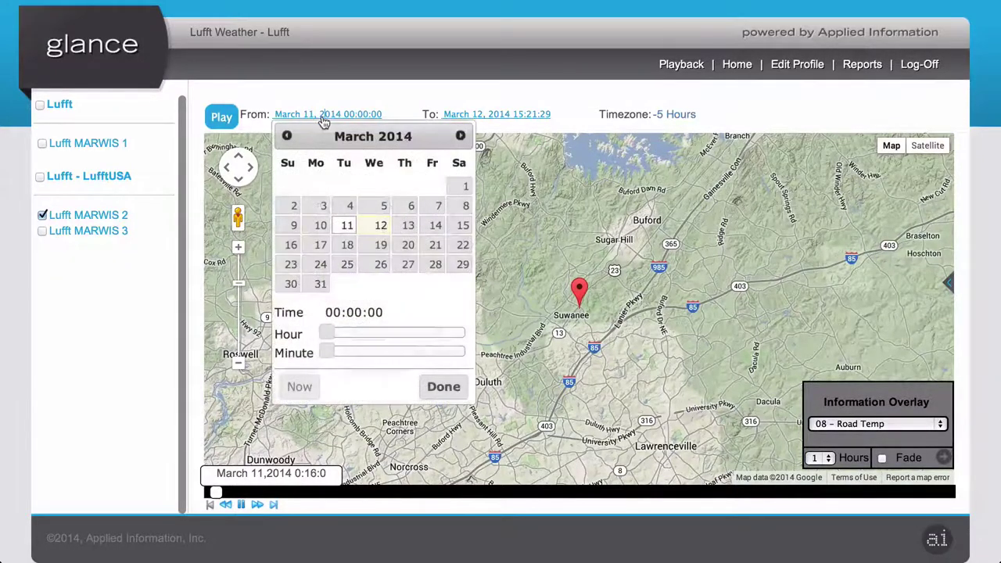
click(437, 210)
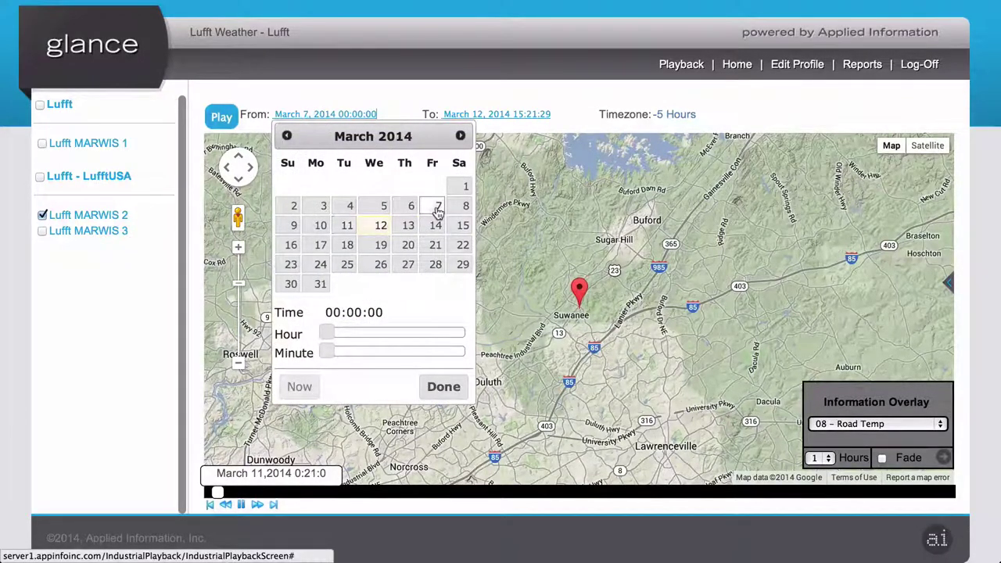
drag(328, 332, 375, 332)
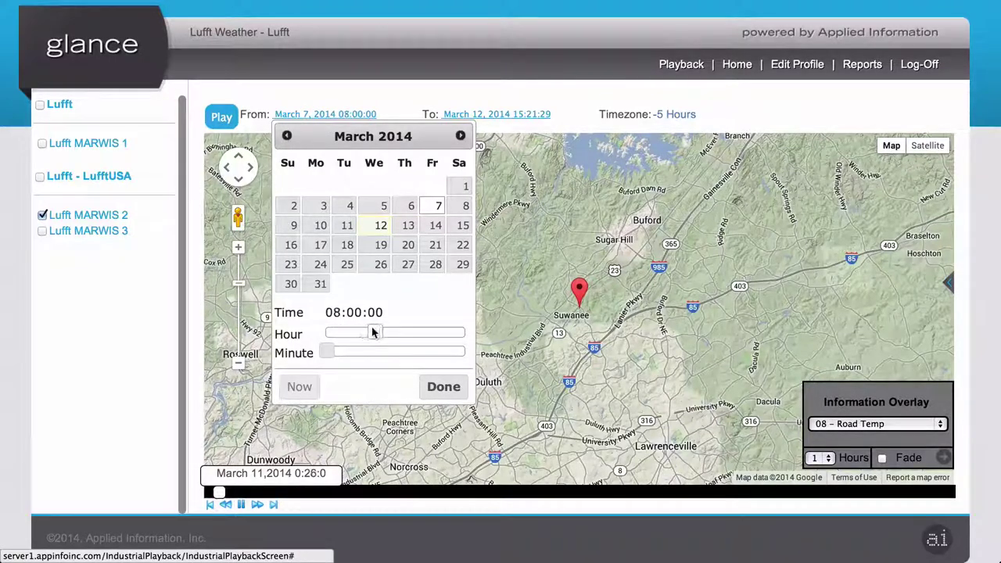
click(435, 387)
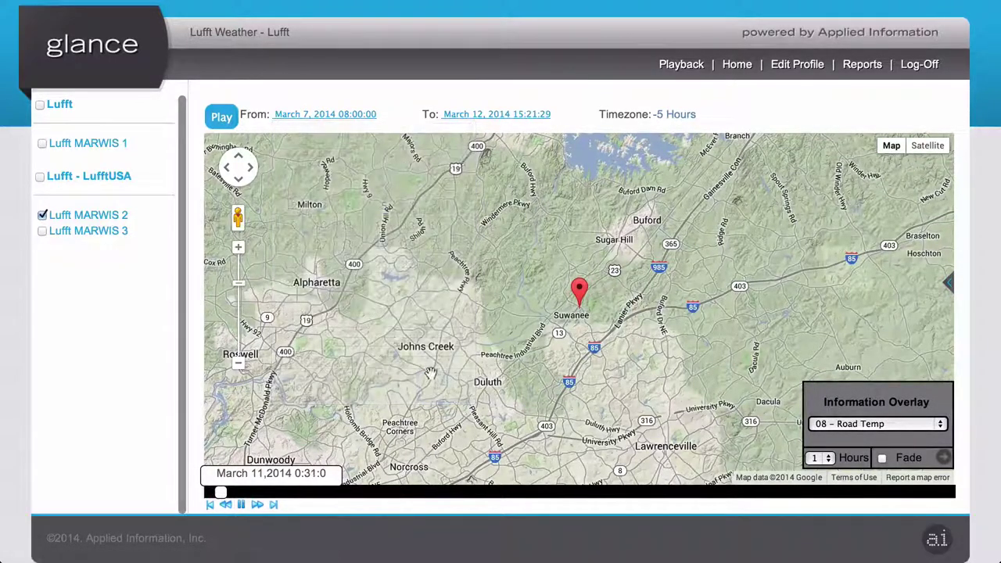
- Play the MARWIS 2 route at faster speed, briefly show the legend, and zoom out one level
click(226, 118)
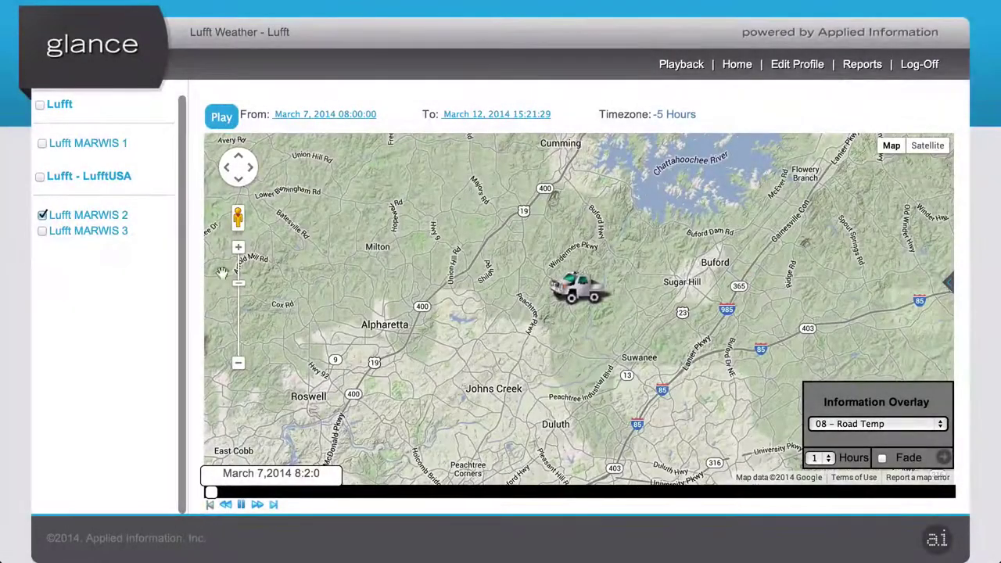
click(257, 505)
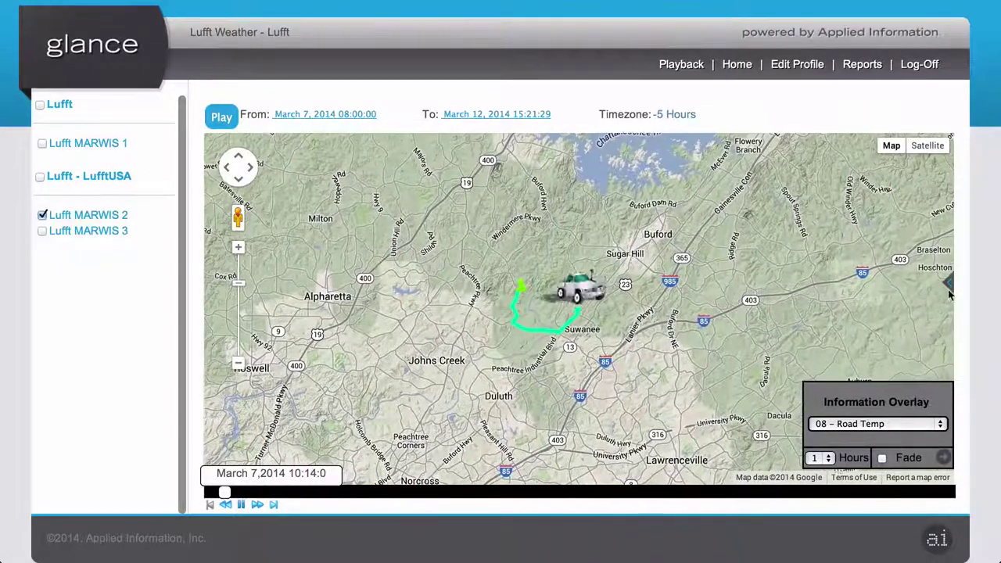
click(947, 285)
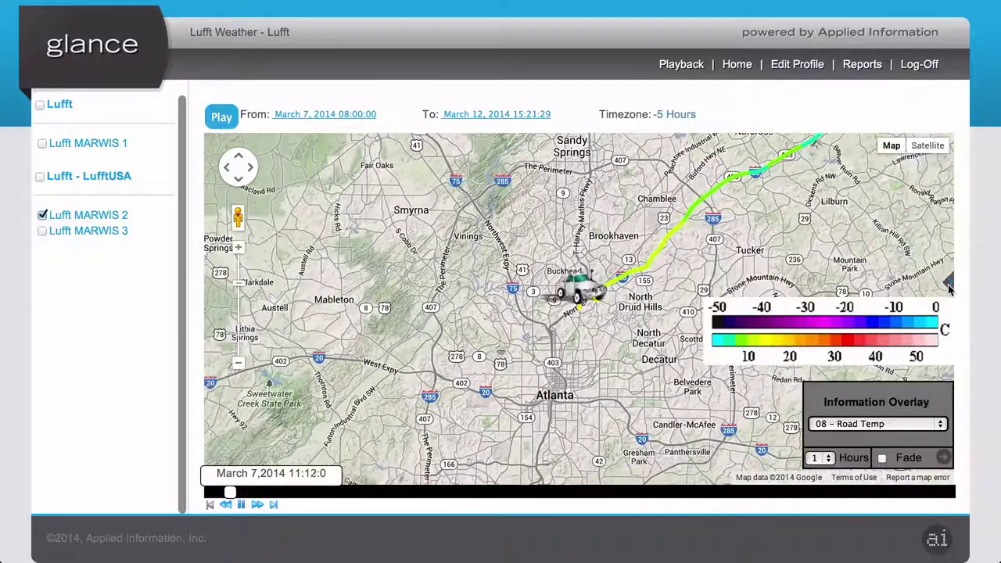
click(949, 286)
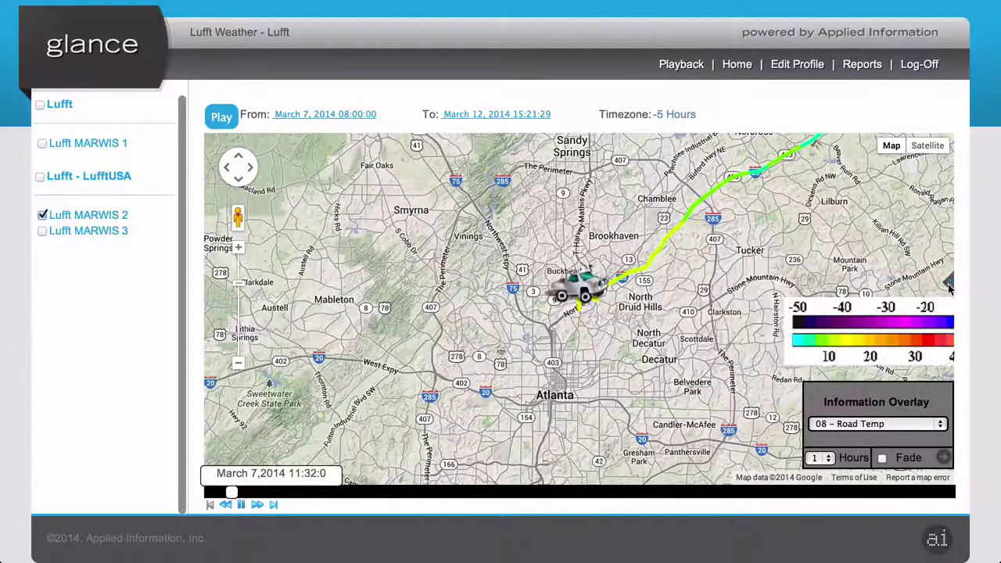
click(238, 365)
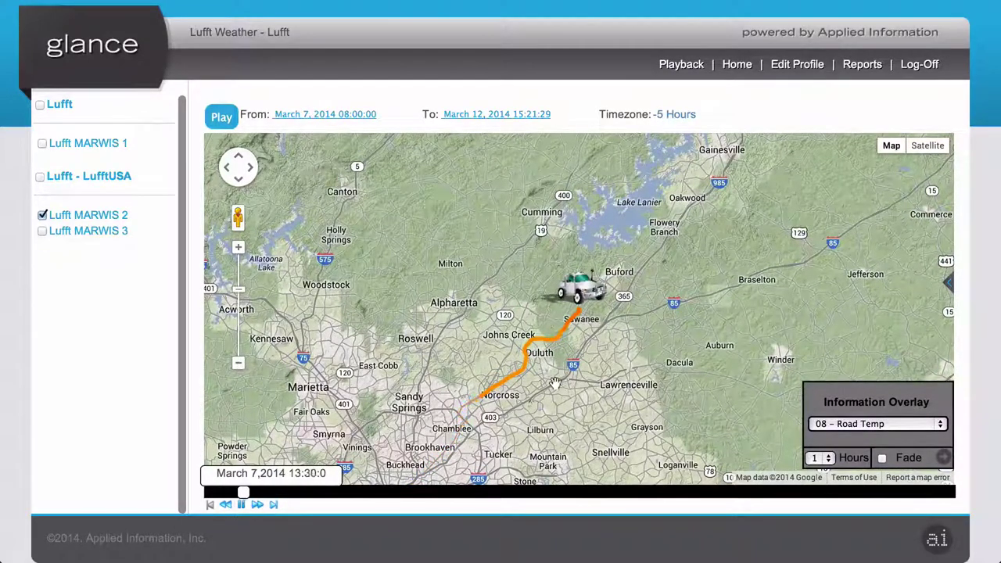
- Apply the 10 – Water Depth overlay to the playback map
click(875, 424)
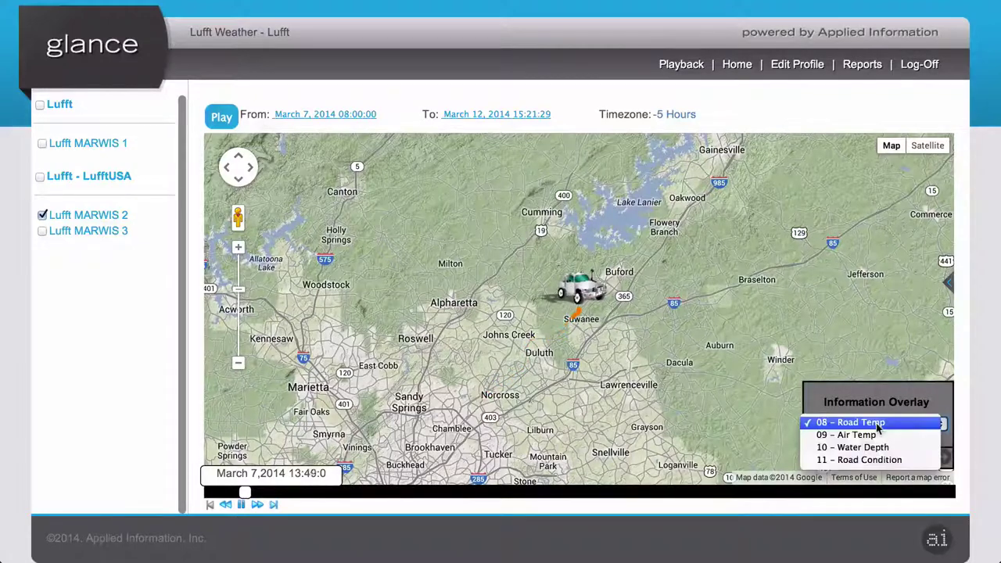
click(879, 447)
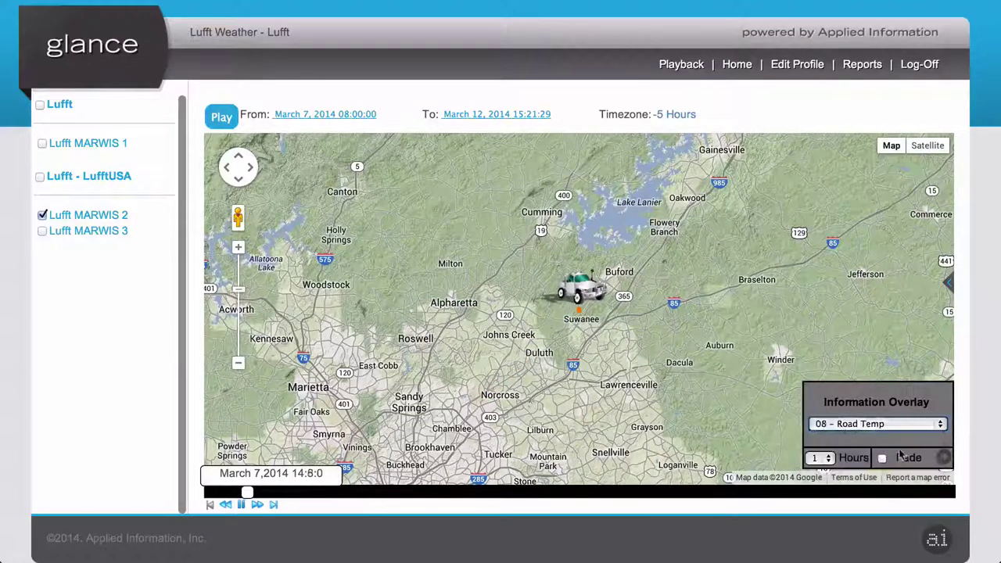
click(945, 457)
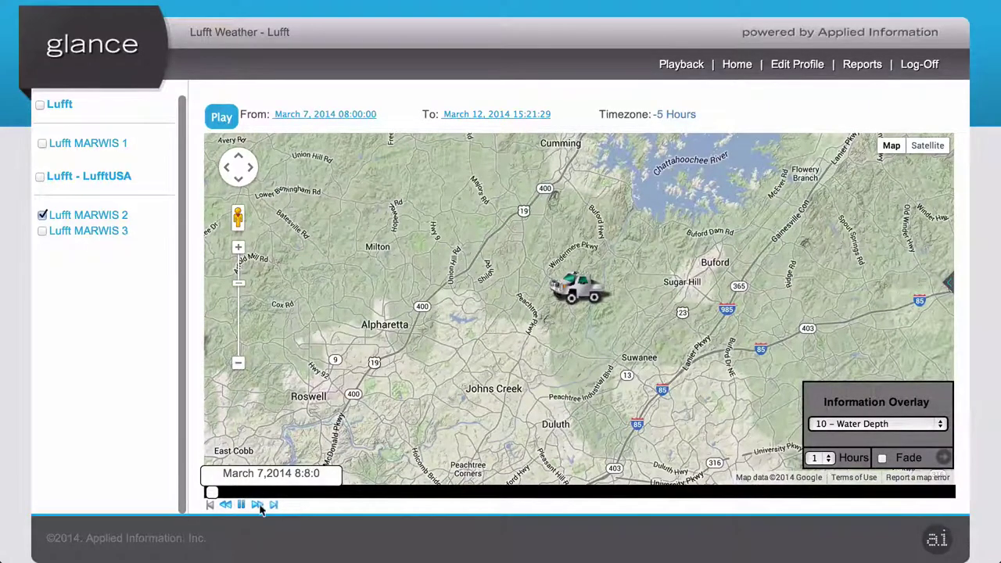
- Replay the route faster, briefly show the water depth legend, and zoom out one level
click(258, 505)
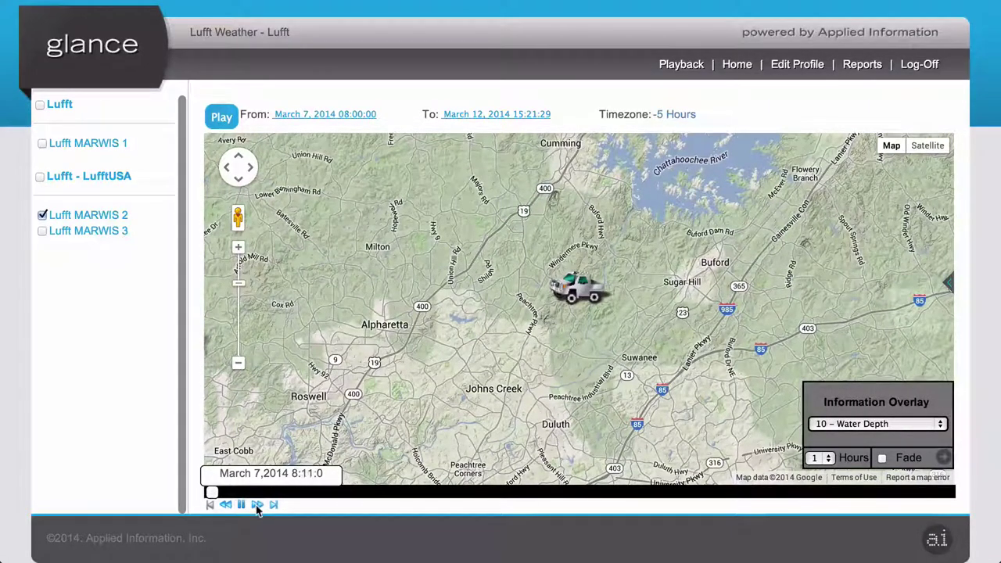
click(947, 286)
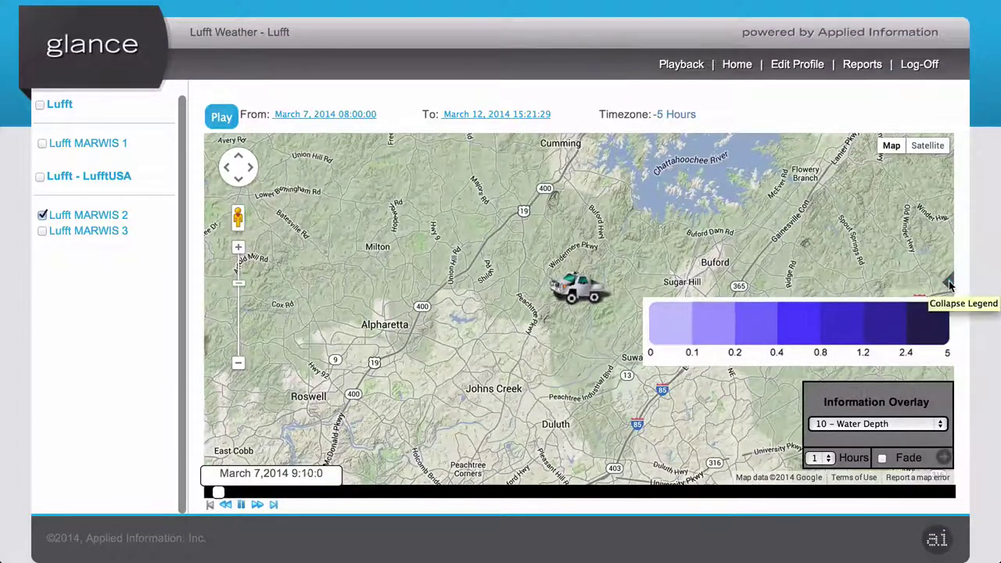
click(949, 284)
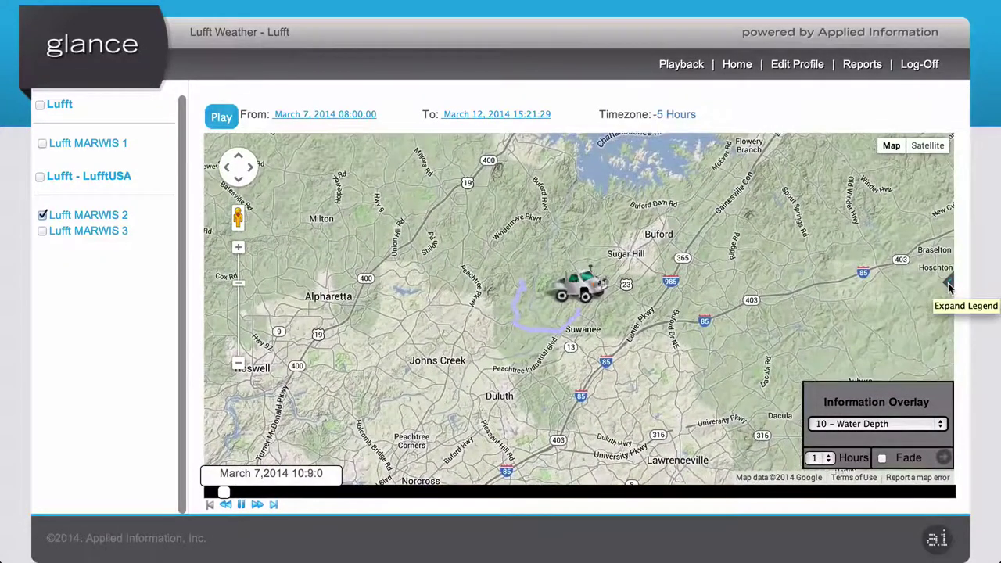
click(238, 365)
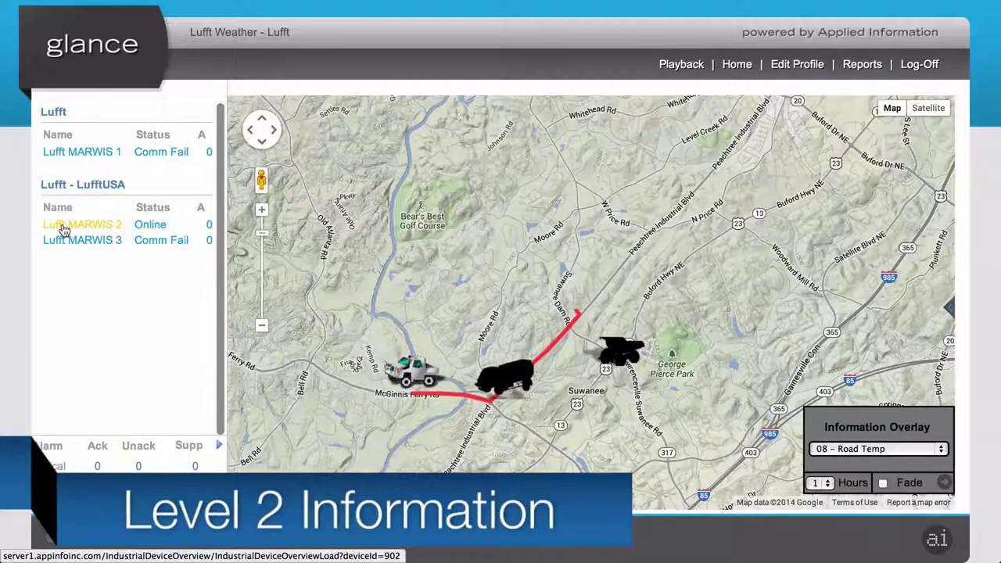
- Open the Lufft MARWIS 2 overview page and briefly enlarge its Air Temperature chart
click(64, 228)
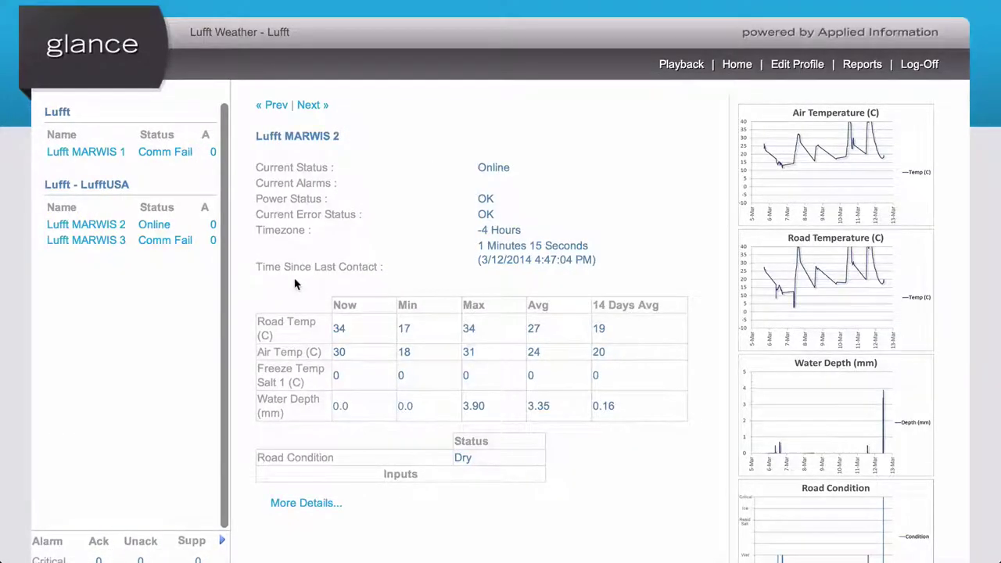
scroll(294, 279, down, 3)
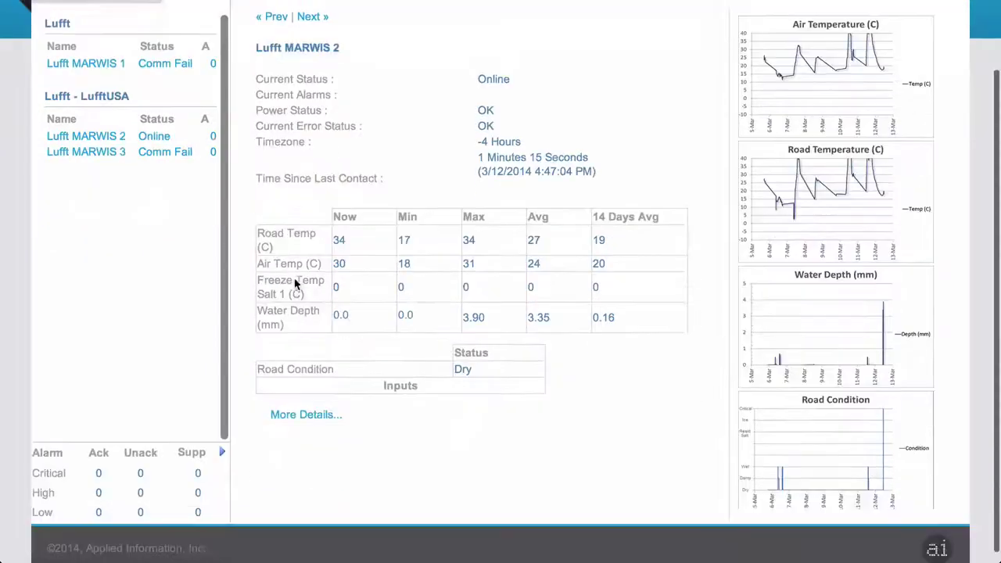
scroll(295, 279, up, 3)
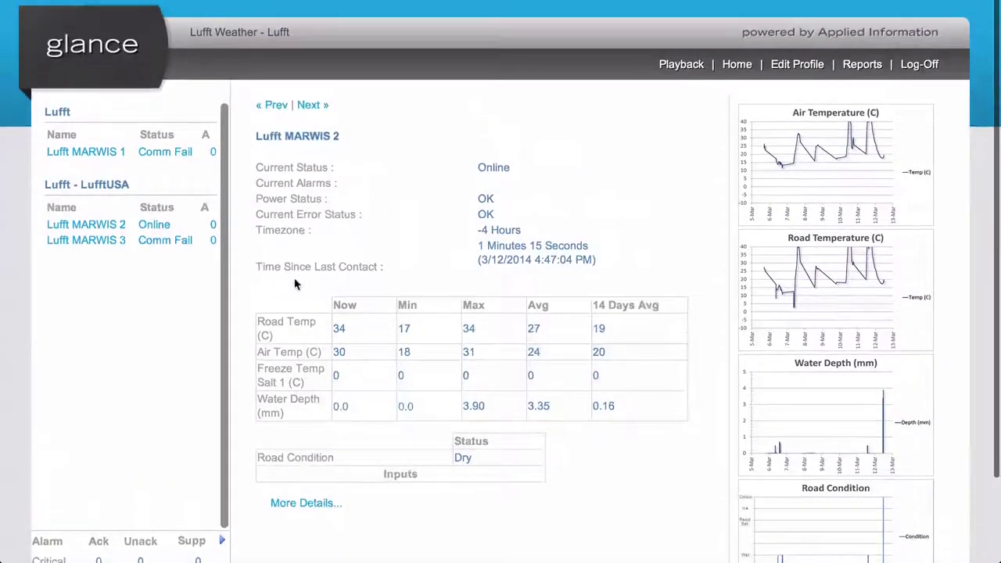
click(808, 159)
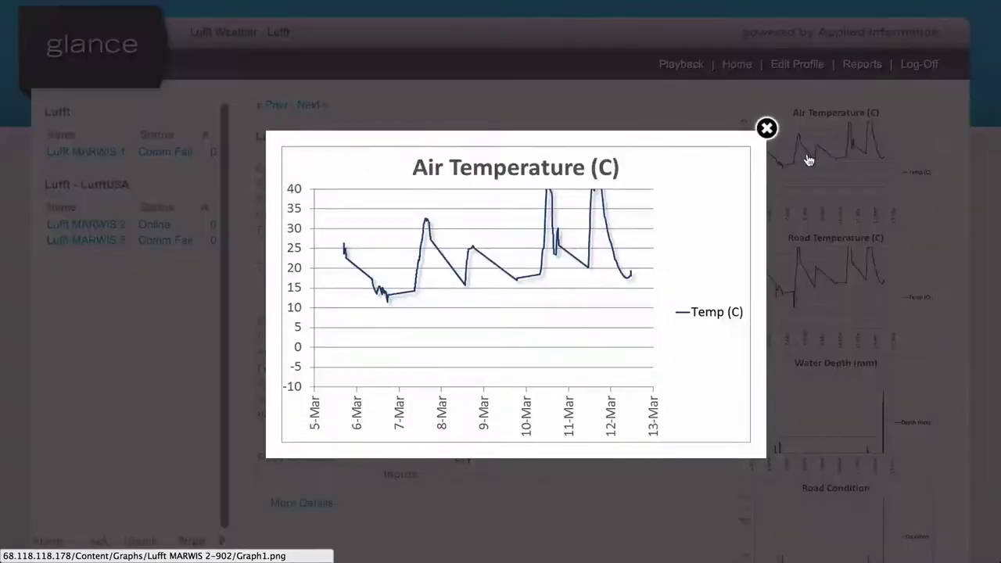
click(766, 128)
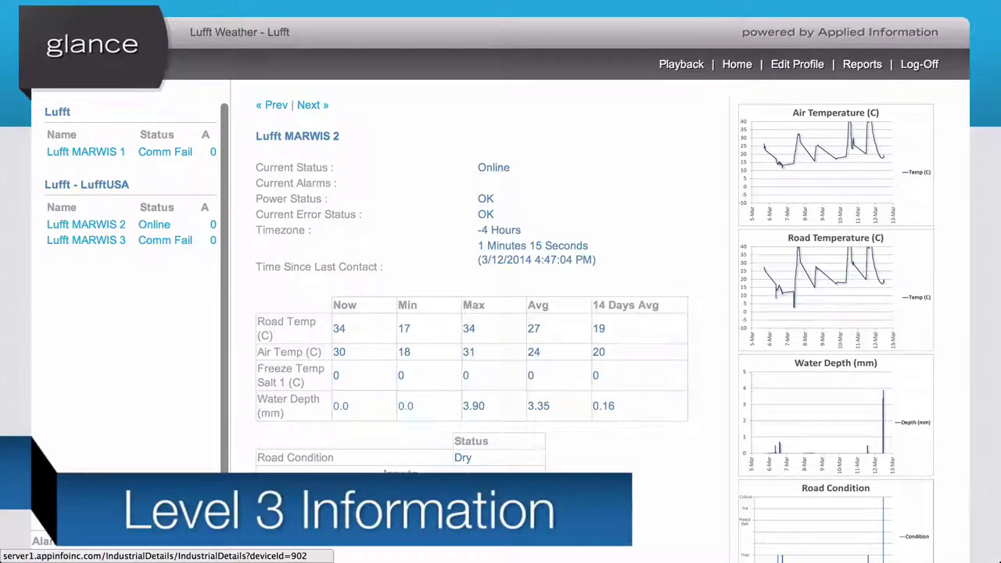
- Open Lufft MARWIS 2's More Details logs and show the Data Log Device table
click(359, 481)
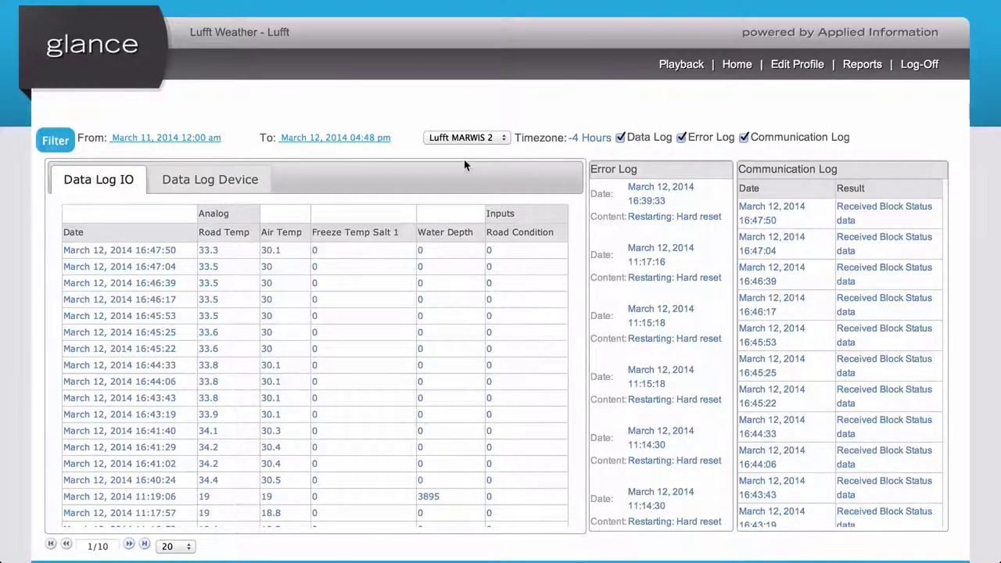
click(215, 179)
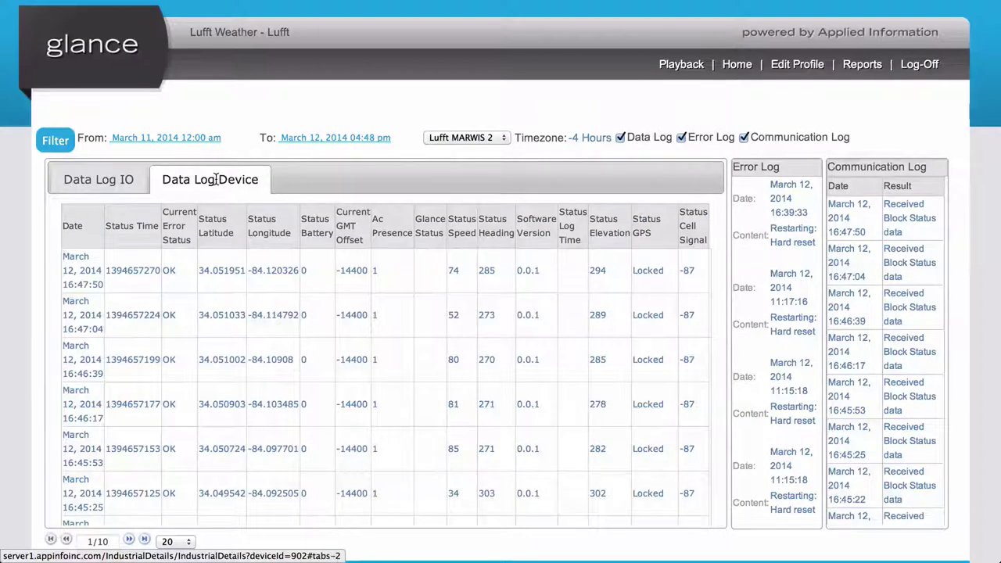